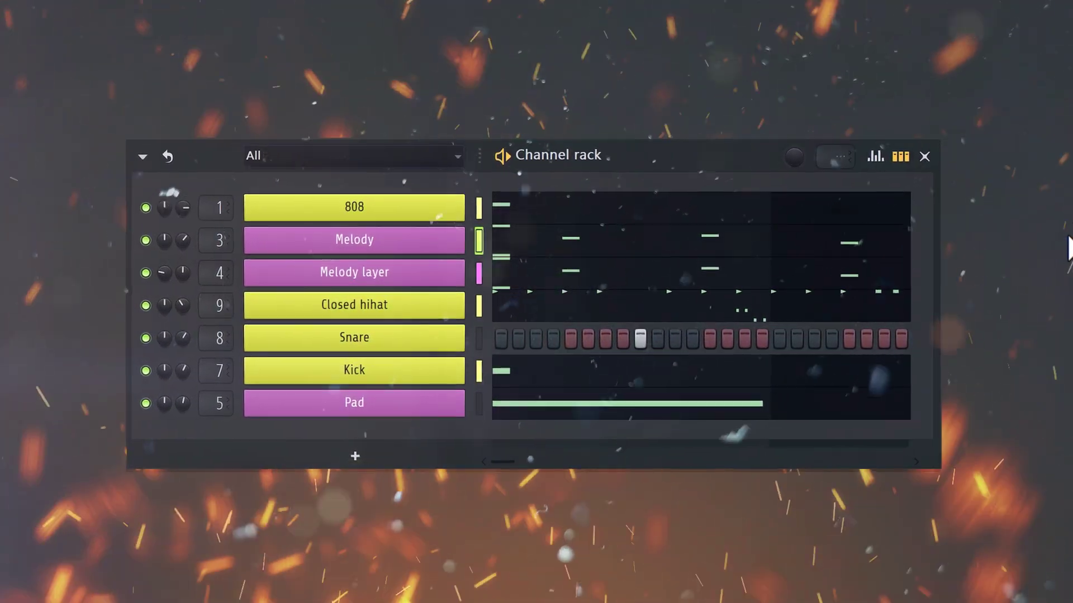
# - Play the Beat loop in the Channel rack
pyautogui.press('space')
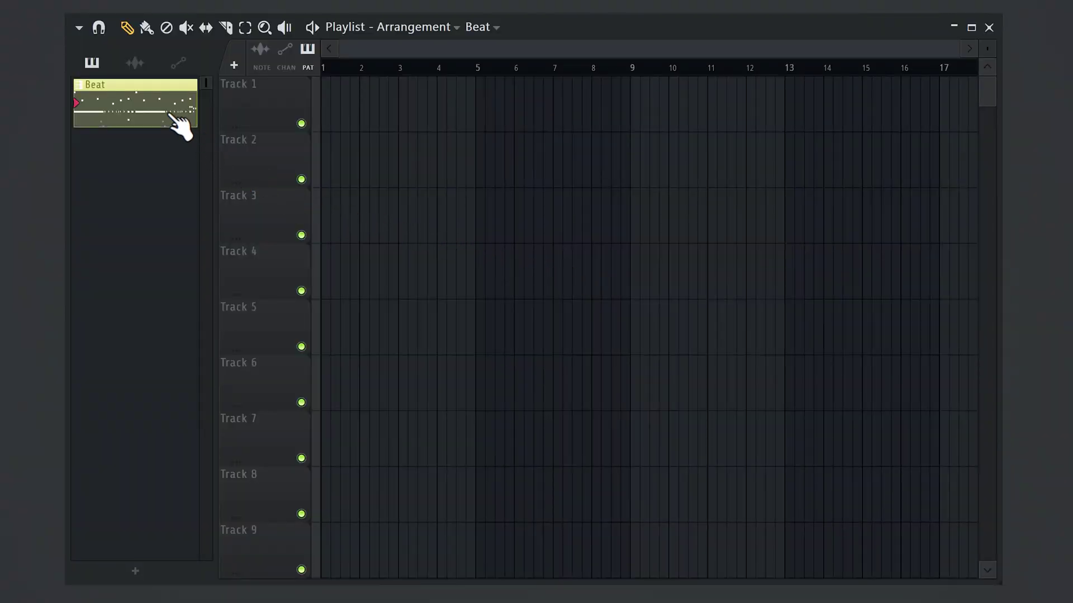
# - Split the Beat pattern by channel and check the Melody layer notes in the Piano roll
pyautogui.rightClick(169, 114)
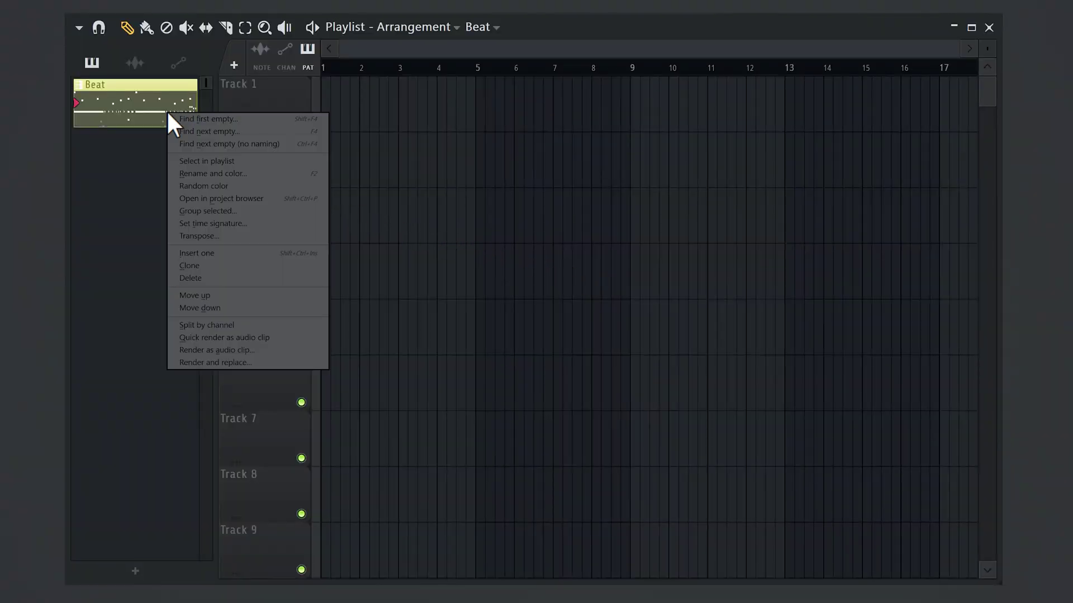
pyautogui.click(191, 323)
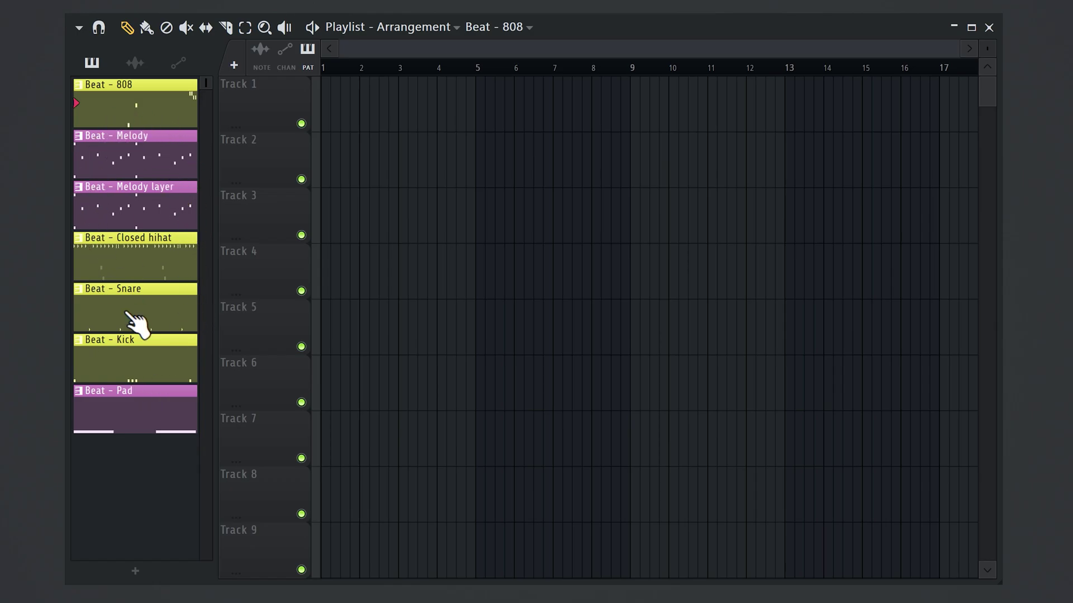
pyautogui.doubleClick(176, 215)
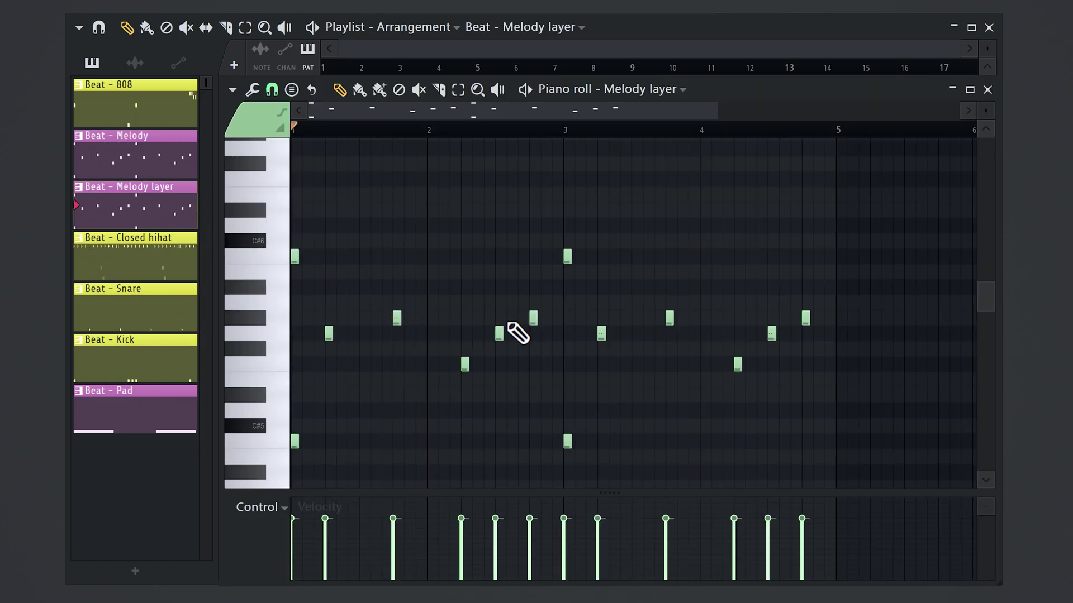
pyautogui.click(988, 90)
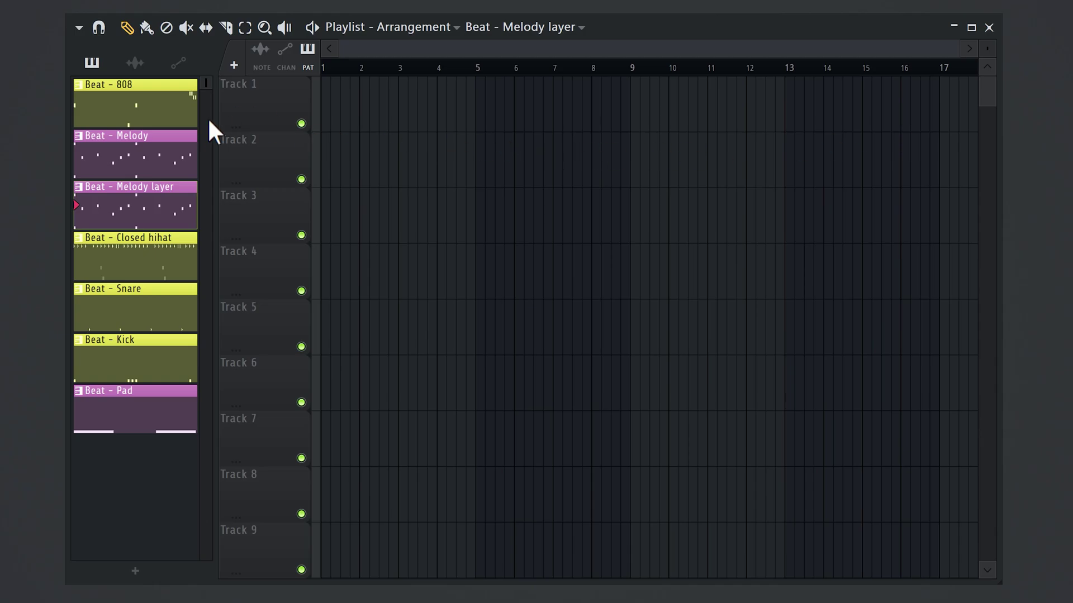
# - Lay the seven patterns on Tracks 1–7, repeat them to bar 17, and mark bar 5 'Chorus'
pyautogui.moveTo(132, 416); pyautogui.dragTo(323, 84)
pyautogui.hotkey('ctrl', 'b')
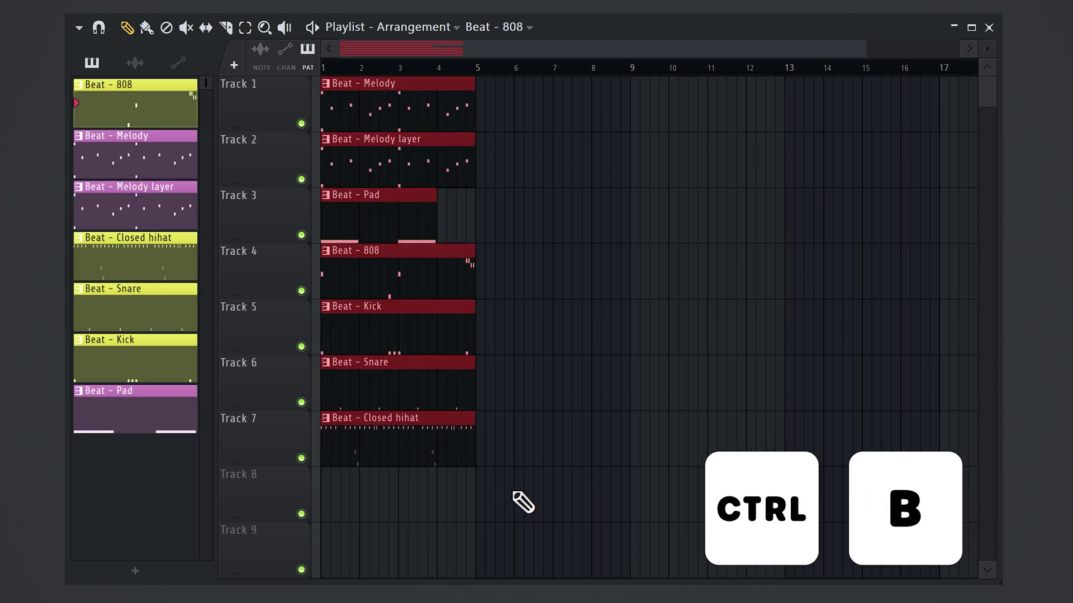
pyautogui.hotkey('ctrl', 'b')
pyautogui.hotkey('ctrl', 'b')
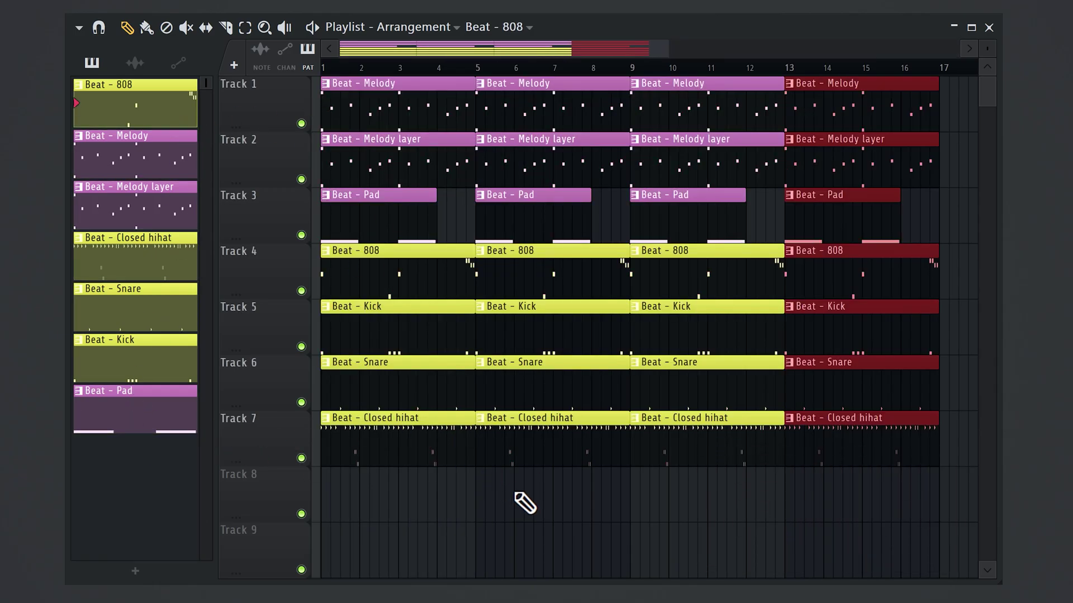
pyautogui.moveTo(669, 46); pyautogui.dragTo(517, 46)
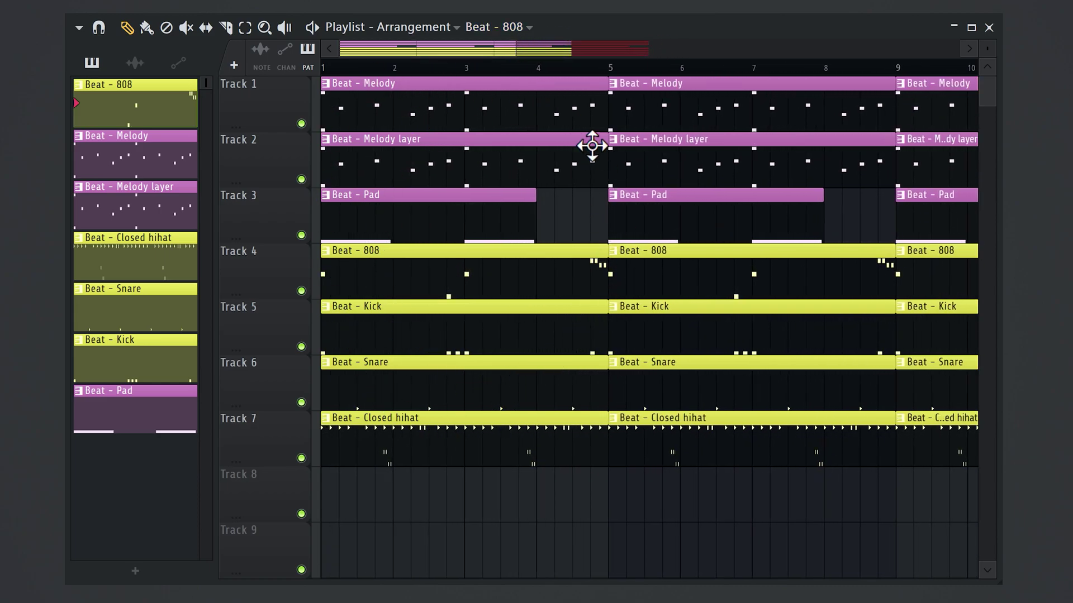
pyautogui.hotkey('alt', 't')
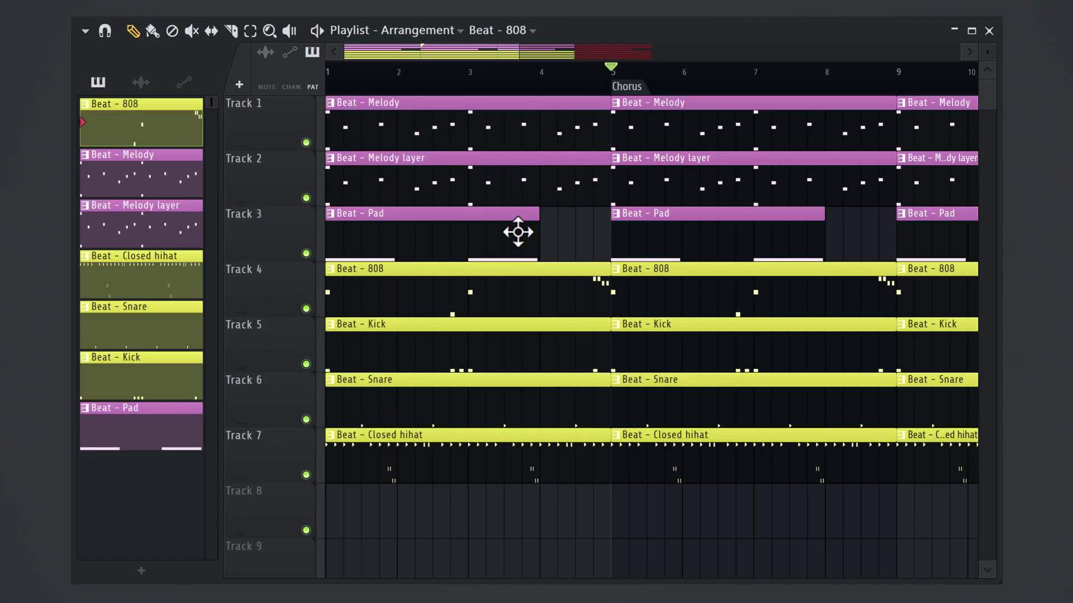
# - Delete the Pad, 808, Kick, Snare and Closed hihat clips from bars 1–4, then play the intro
pyautogui.rightClick(517, 235)
pyautogui.rightClick(511, 290)
pyautogui.rightClick(505, 346)
pyautogui.rightClick(498, 399)
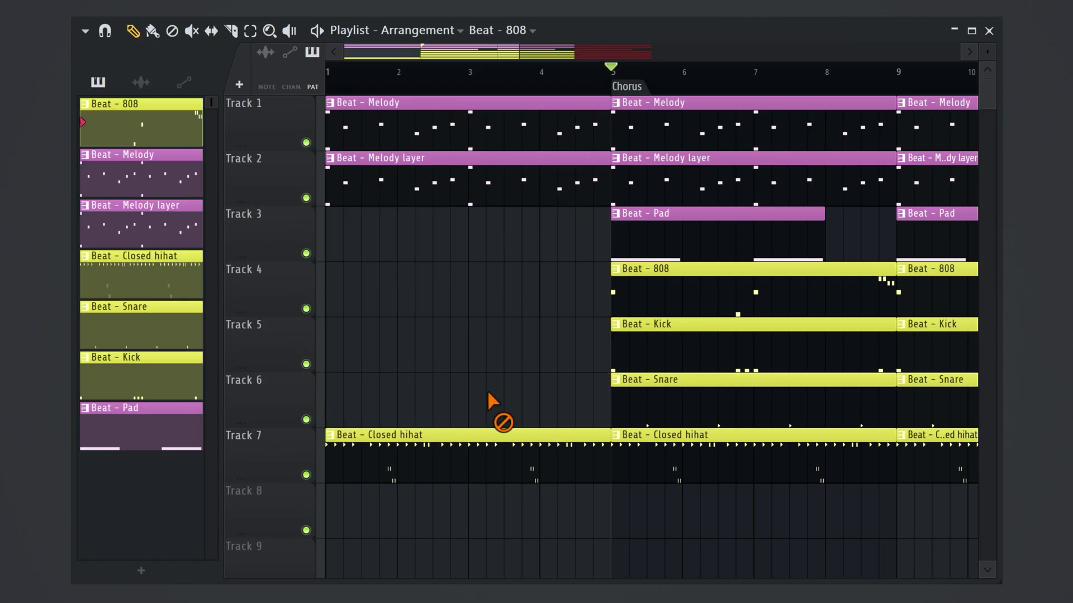
pyautogui.rightClick(488, 441)
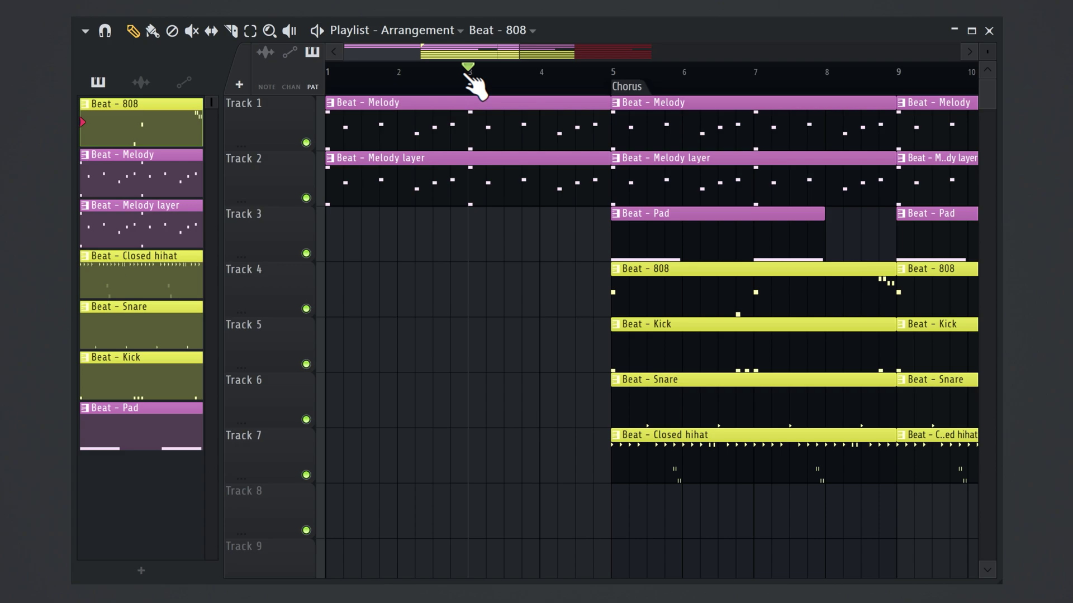
pyautogui.press('space')
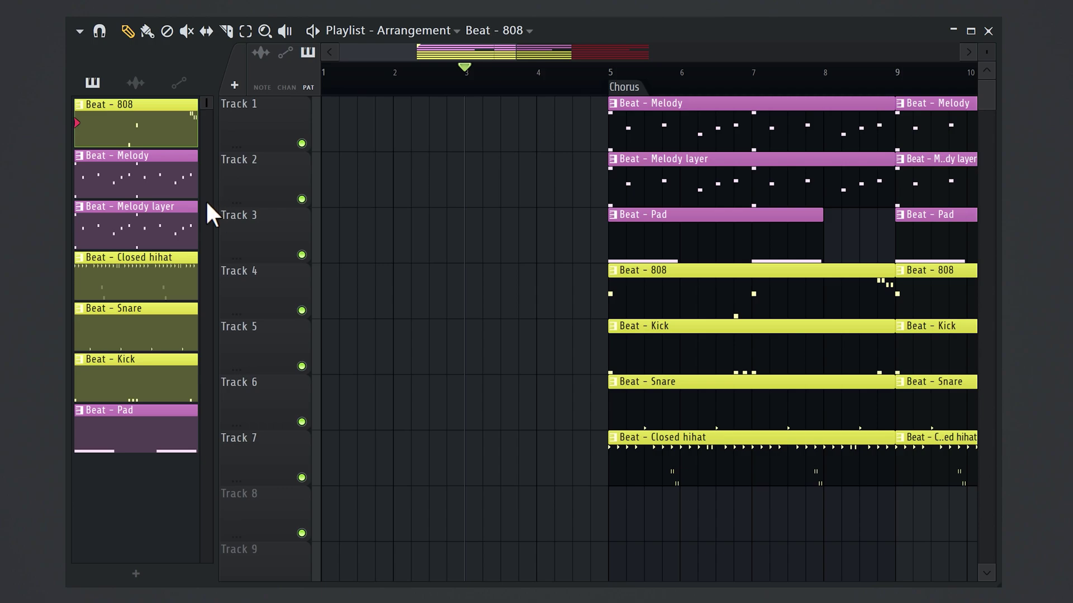
# - Render Beat - Melody as an audio clip and place it on Tracks 1 and 2 at bar 1
pyautogui.rightClick(142, 178)
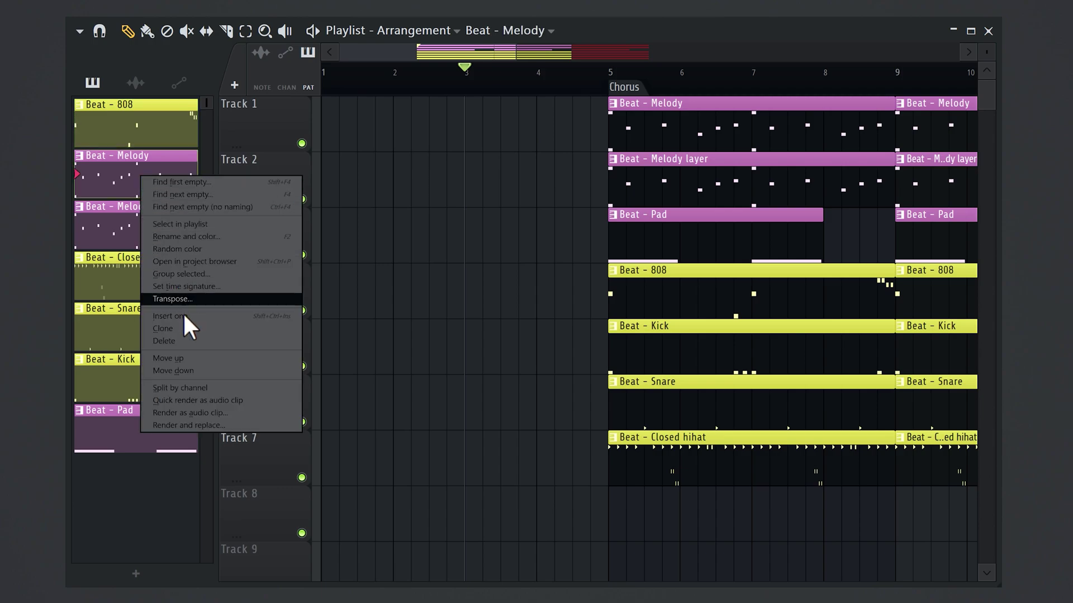
pyautogui.click(189, 398)
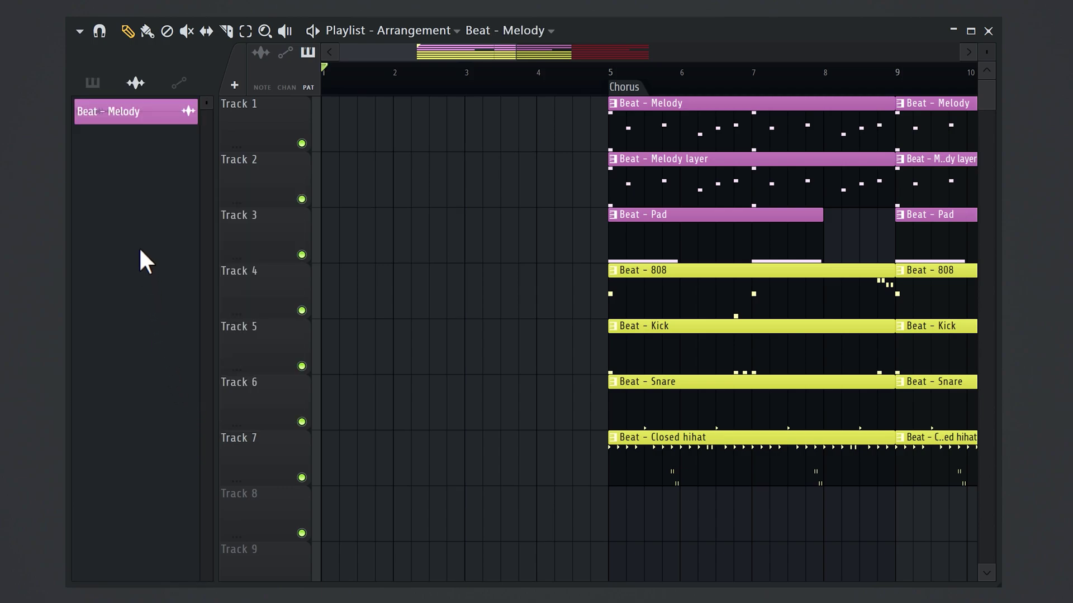
pyautogui.moveTo(145, 134); pyautogui.dragTo(366, 512)
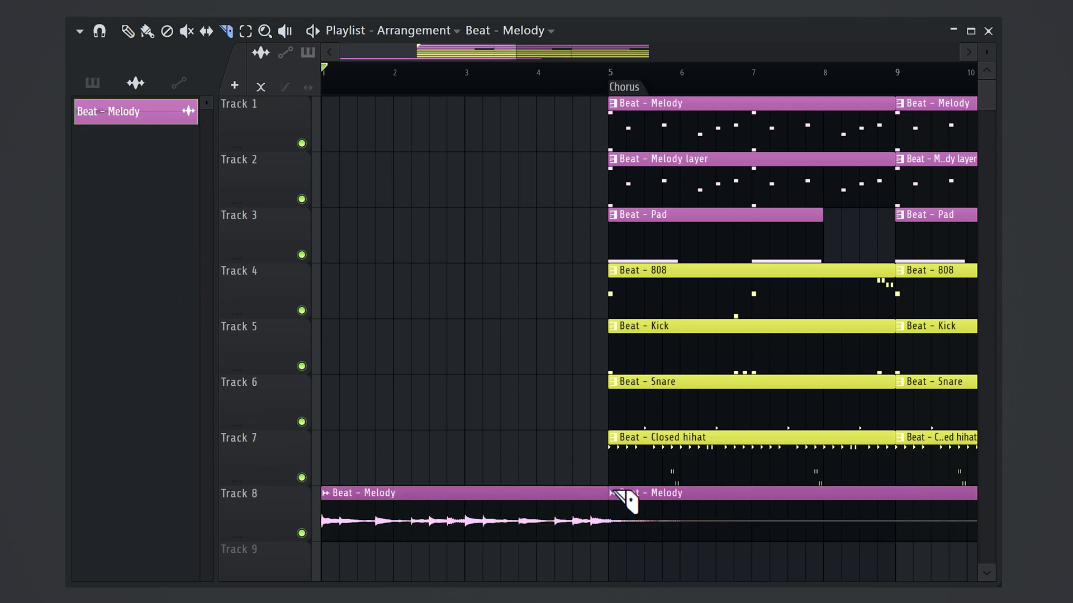
pyautogui.rightClick(621, 500)
pyautogui.moveTo(448, 515); pyautogui.dragTo(448, 124)
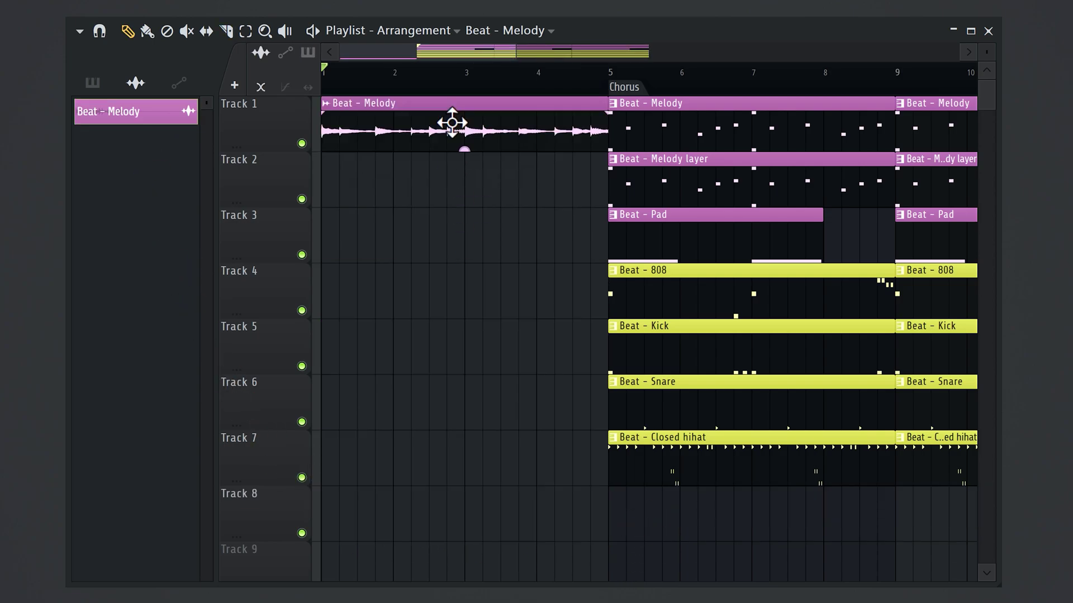
pyautogui.click(340, 186)
# - Trim the Track 2 clip to bar 3, make it unique, raise its volume, and move Kick/Snare/Hihat to bar 1
pyautogui.moveTo(604, 160); pyautogui.dragTo(464, 160)
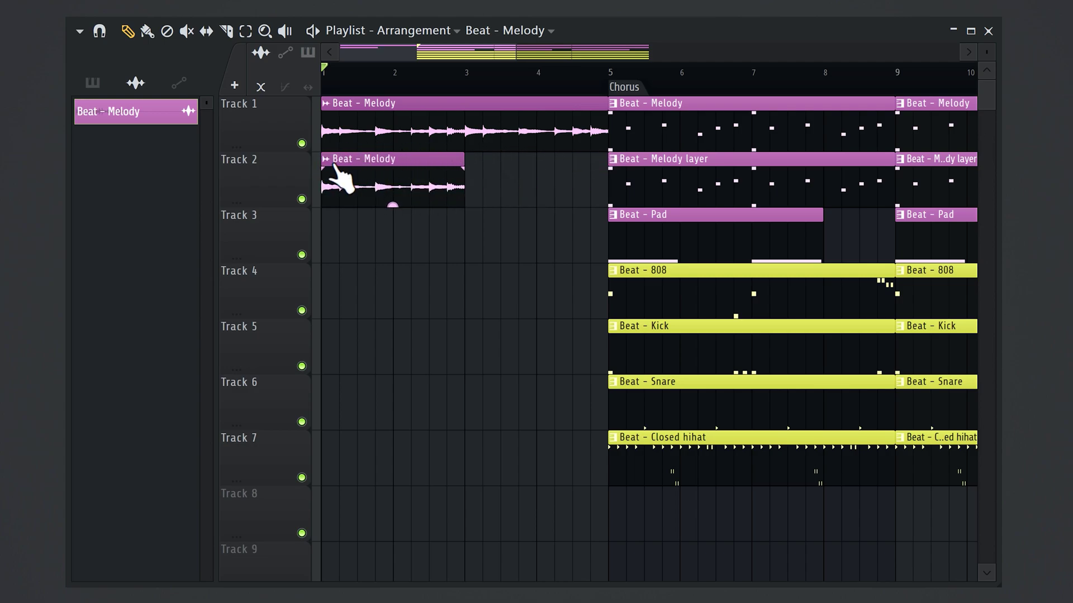
pyautogui.click(331, 162)
pyautogui.click(359, 256)
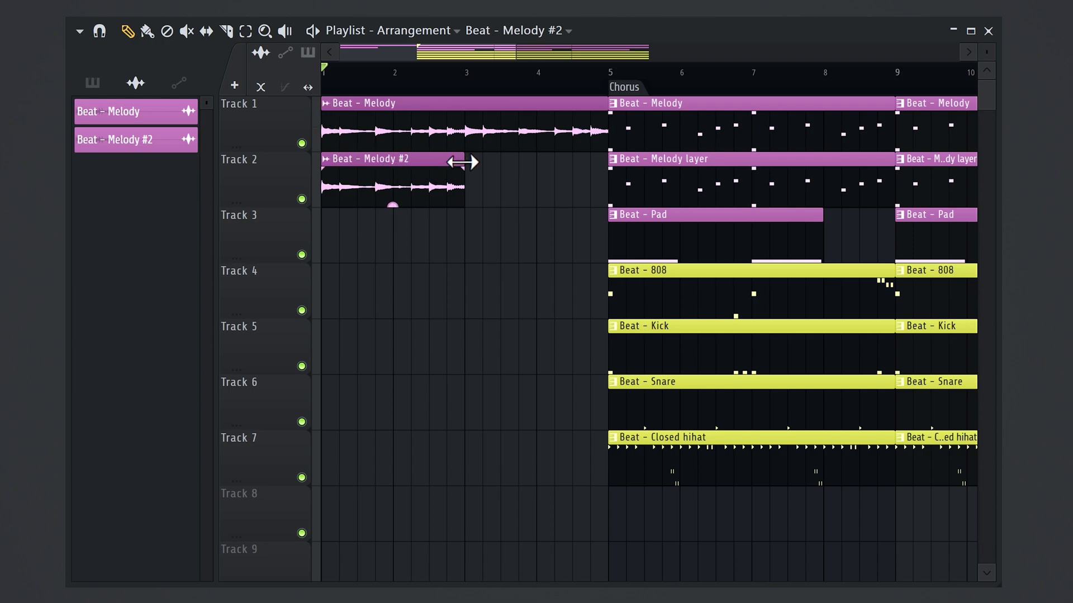
pyautogui.press('space')
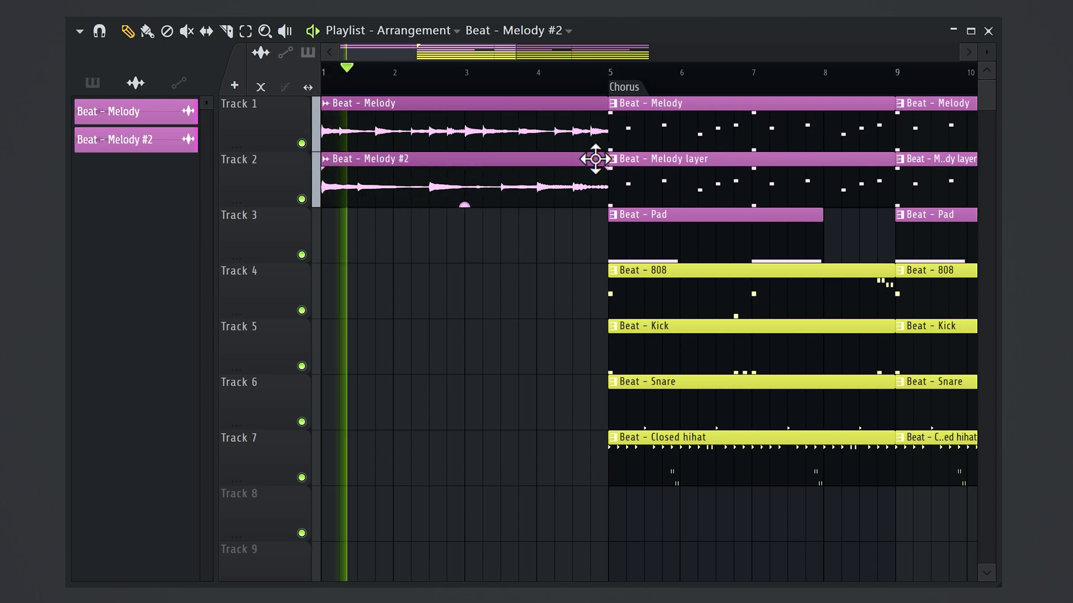
pyautogui.moveTo(464, 204)
pyautogui.moveTo(465, 205); pyautogui.dragTo(464, 197)
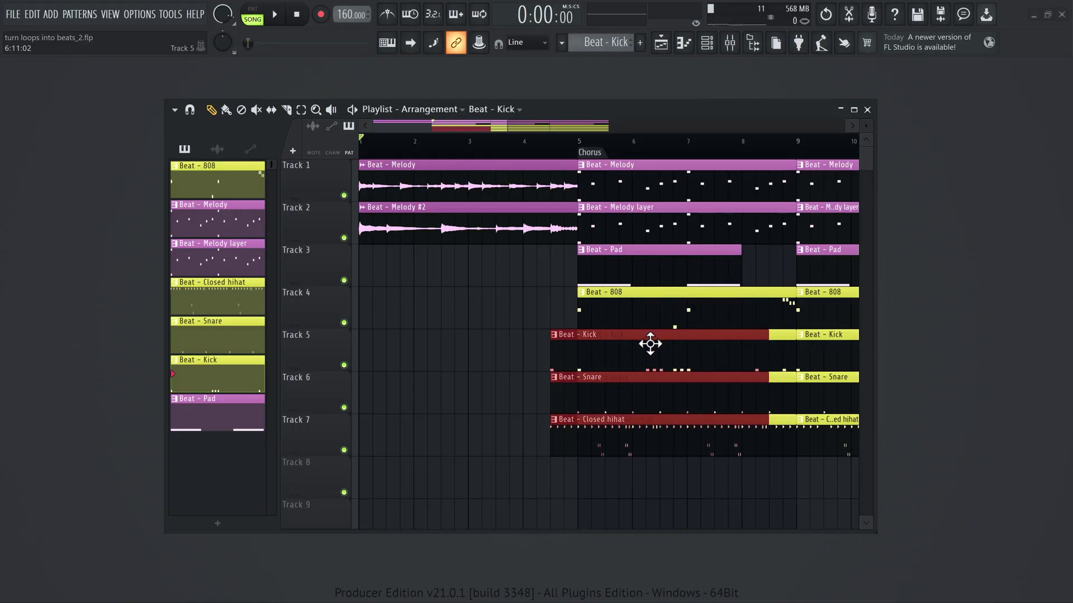
pyautogui.moveTo(650, 344); pyautogui.dragTo(478, 352)
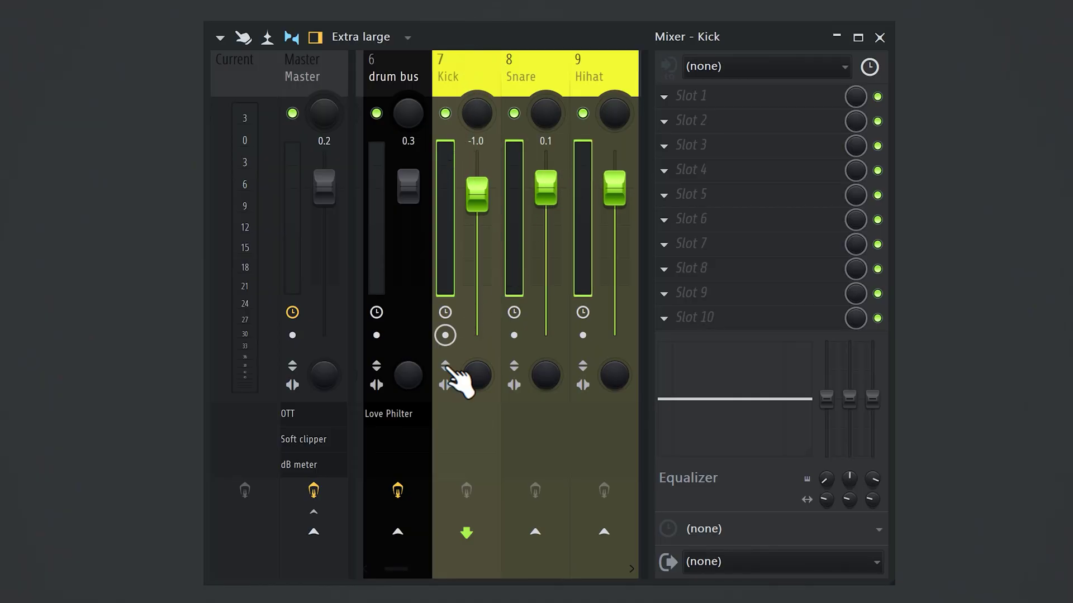
# - Route Kick, Snare and Hihat only to the drum bus and open its Fruity Love Philter
pyautogui.rightClick(405, 529)
pyautogui.click(449, 547)
pyautogui.click(382, 259)
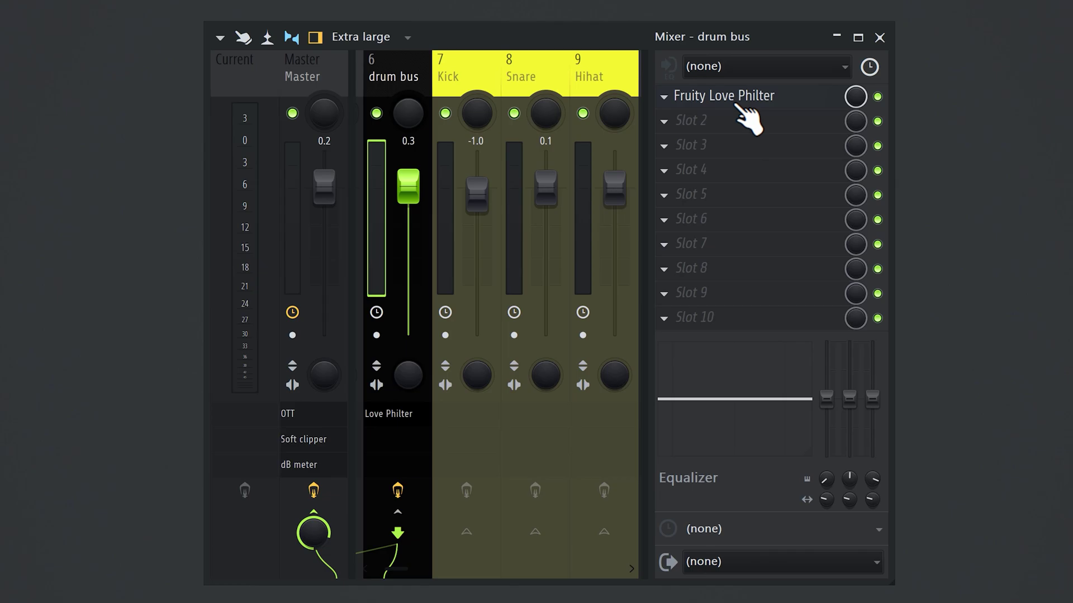
pyautogui.click(737, 108)
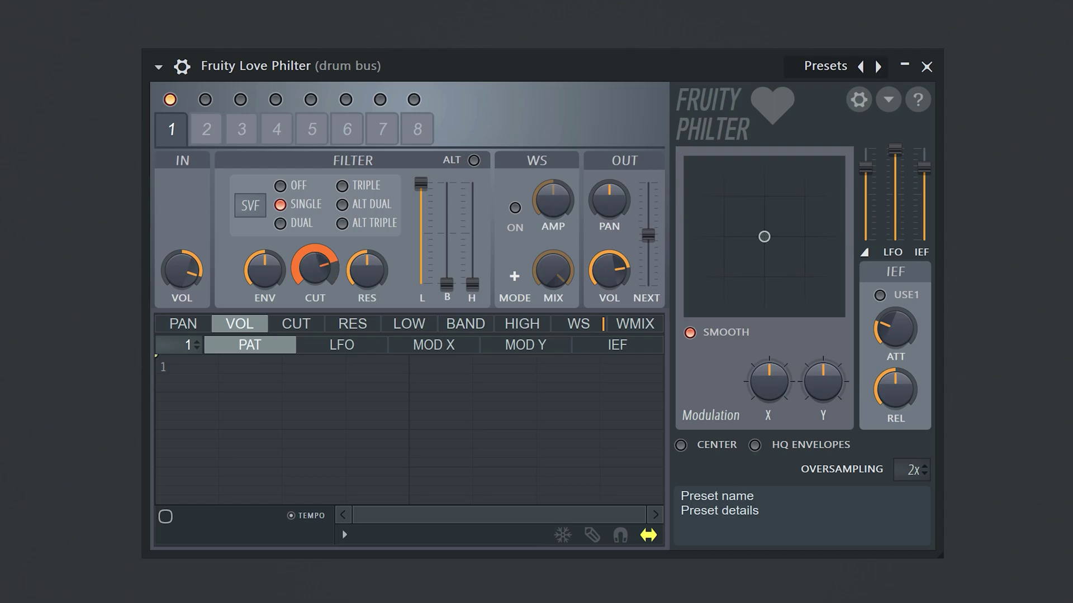
# - Create a Love Philter cutoff automation clip and shape its points to dip, rise, then drop
pyautogui.rightClick(305, 272)
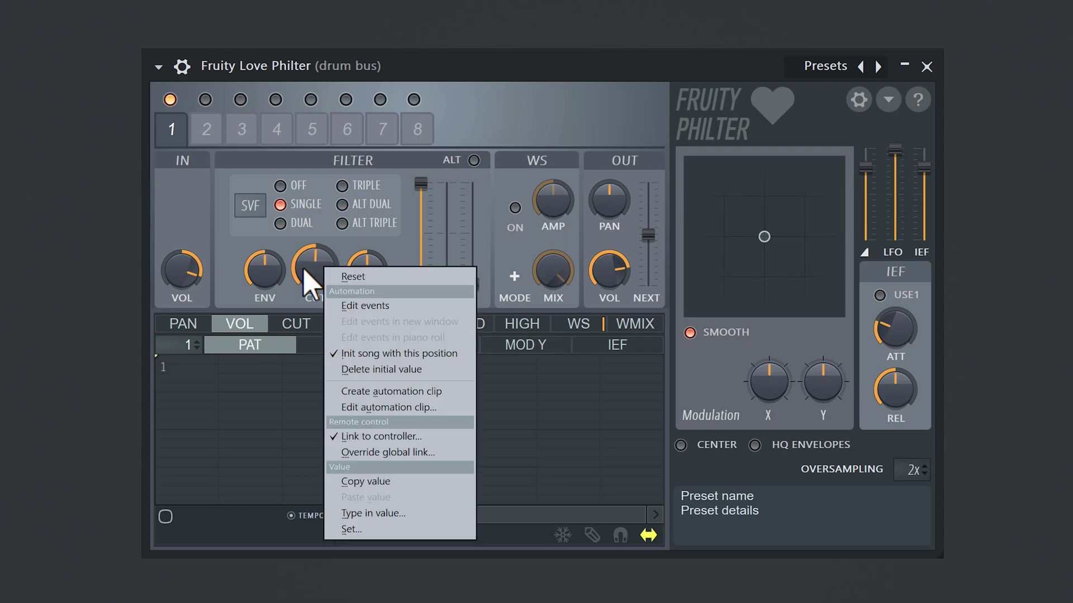
pyautogui.click(356, 391)
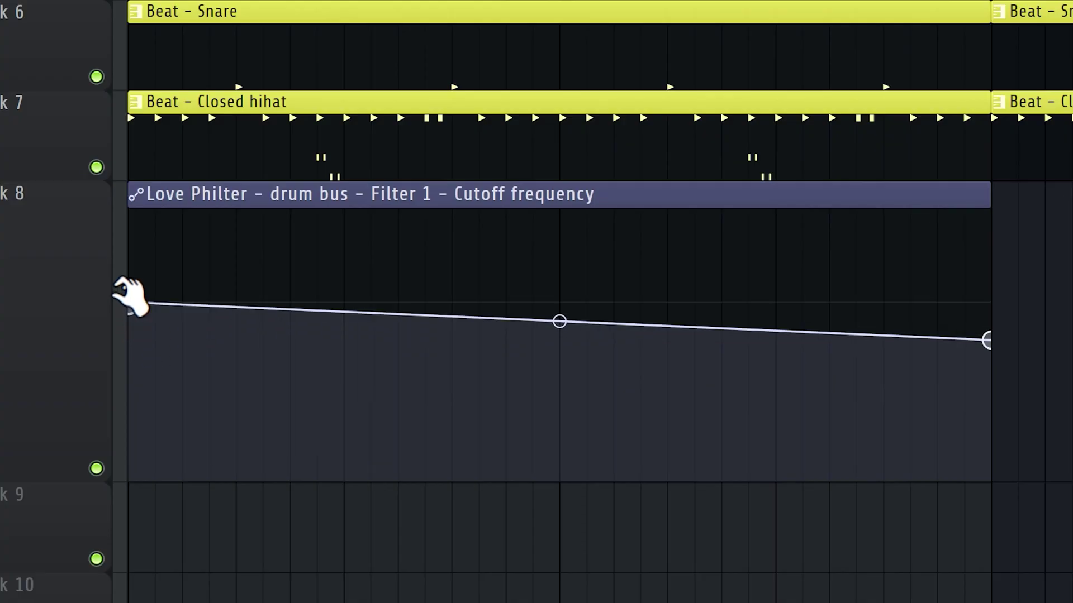
pyautogui.moveTo(132, 295); pyautogui.dragTo(290, 401)
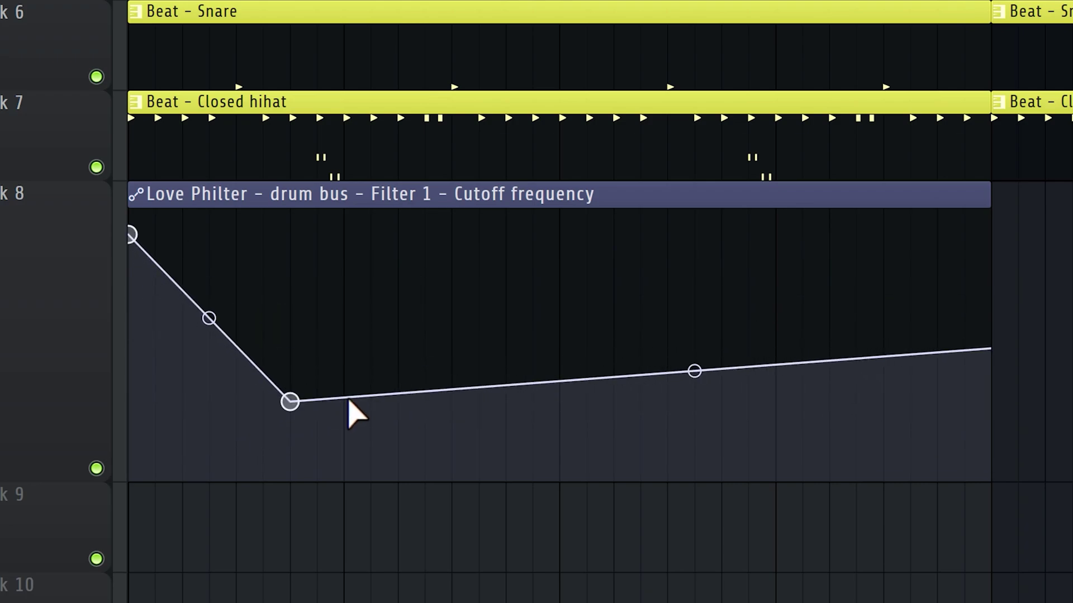
pyautogui.click(424, 318)
pyautogui.click(506, 333)
pyautogui.moveTo(538, 353); pyautogui.dragTo(581, 364)
pyautogui.moveTo(648, 352); pyautogui.dragTo(749, 385)
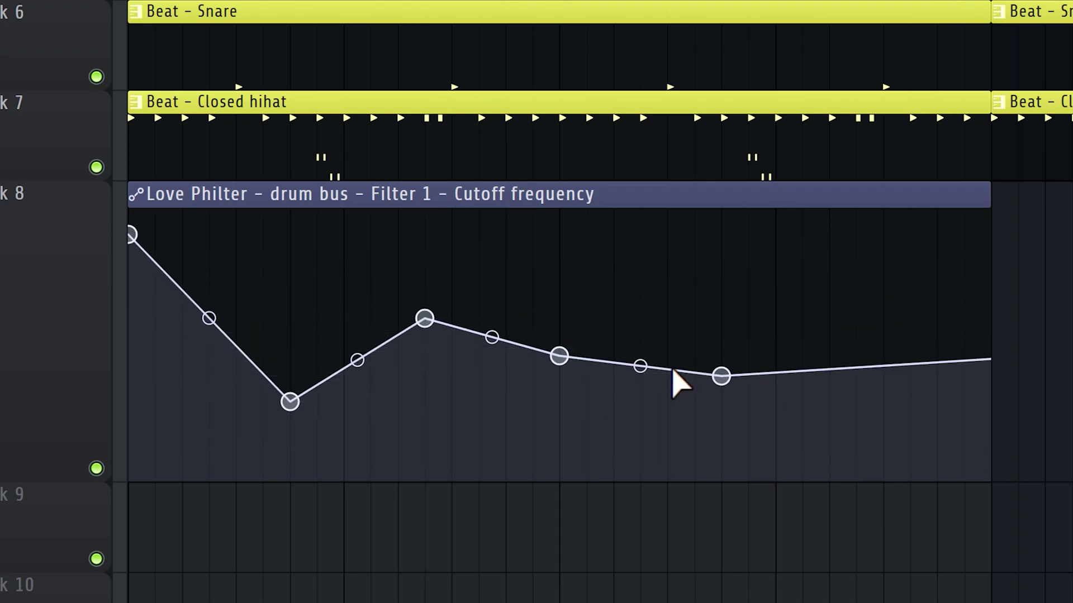
pyautogui.moveTo(852, 369); pyautogui.dragTo(856, 397)
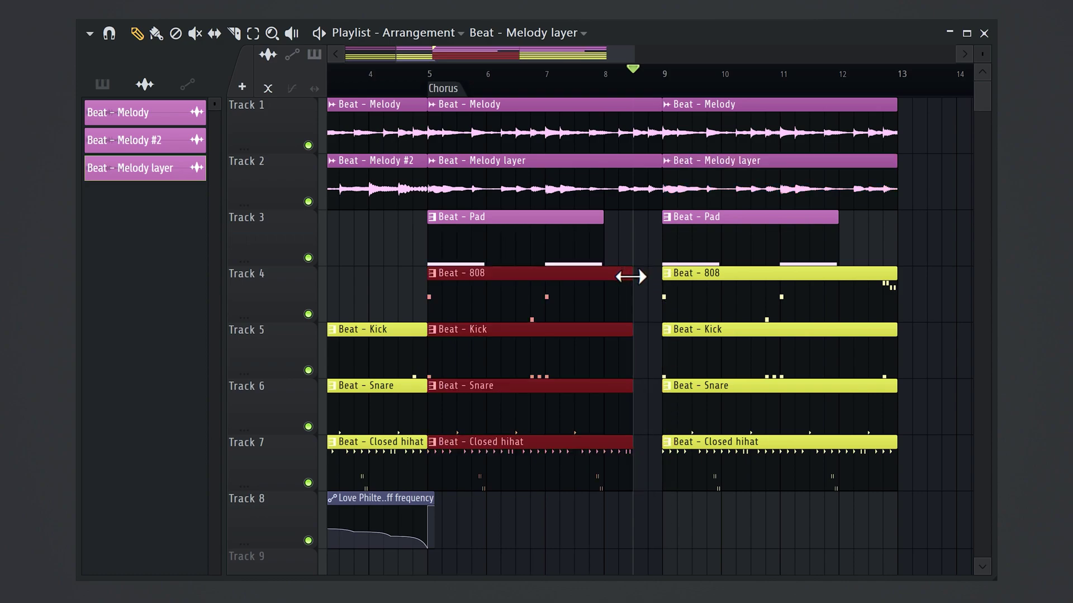
# - Select the chorus Melody and Melody layer clips and play the chorus from bar 5
pyautogui.click(619, 529)
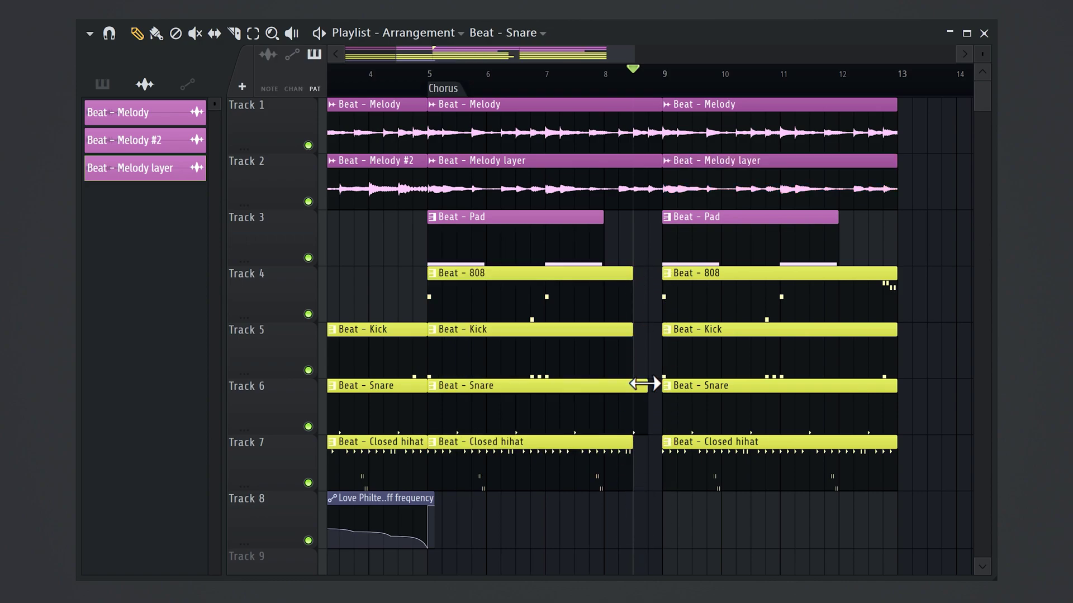
pyautogui.moveTo(646, 207); pyautogui.dragTo(650, 109)
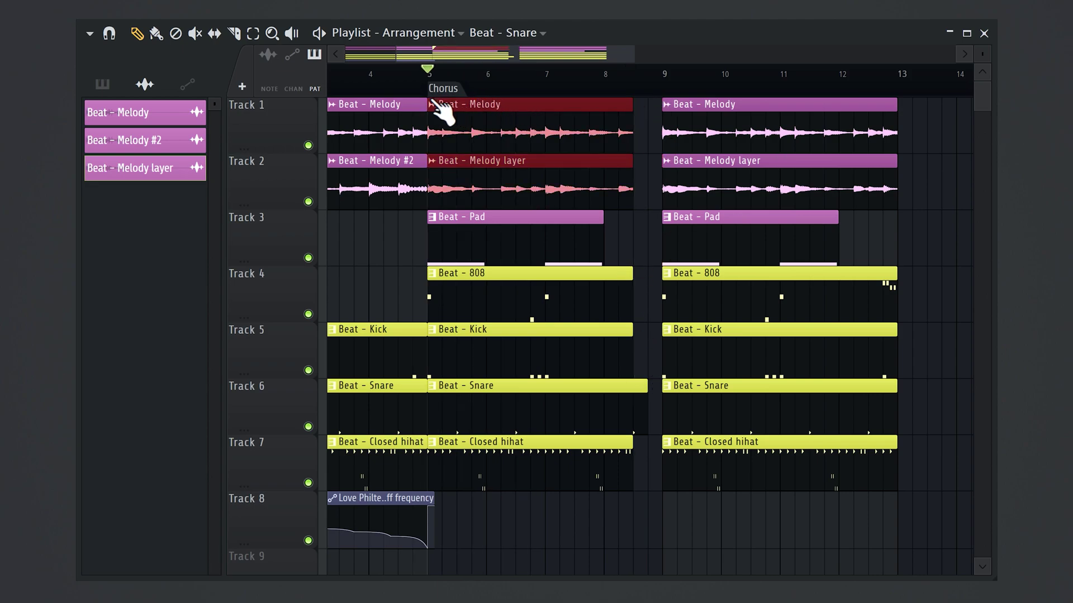
pyautogui.press('space')
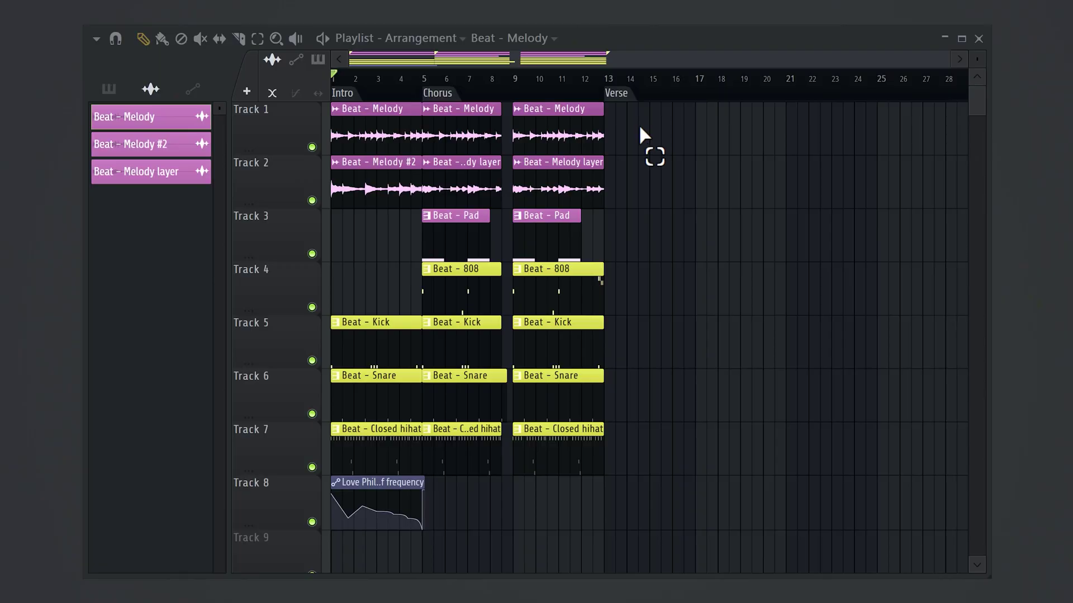
# - Duplicate the Beat - Melody clip to bar 13, make it unique as Beat - Melody #3, and check its settings
pyautogui.hotkey('ctrl', 'b')
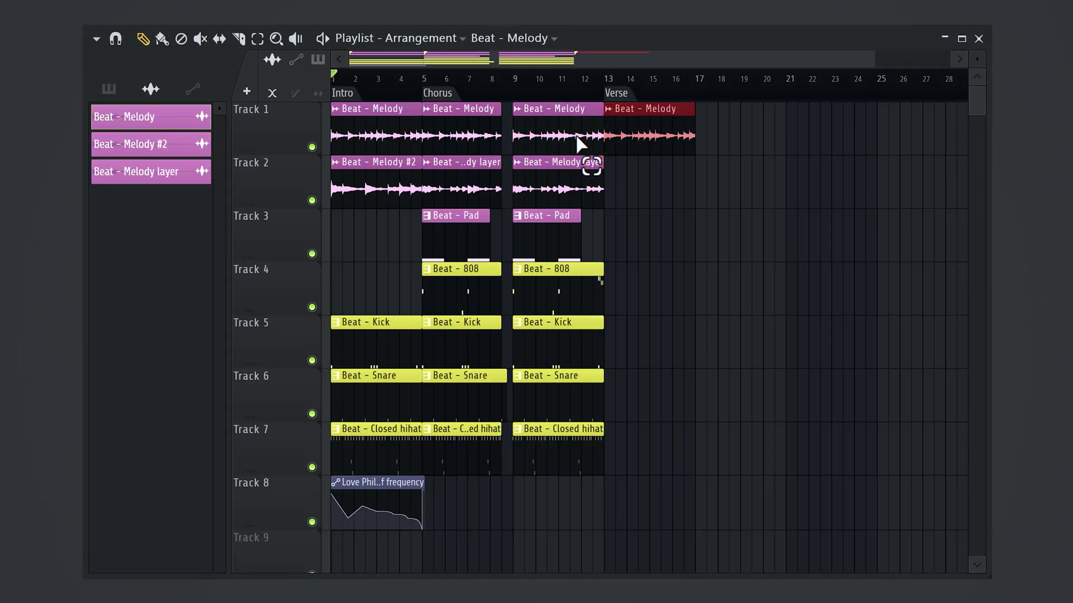
pyautogui.click(613, 110)
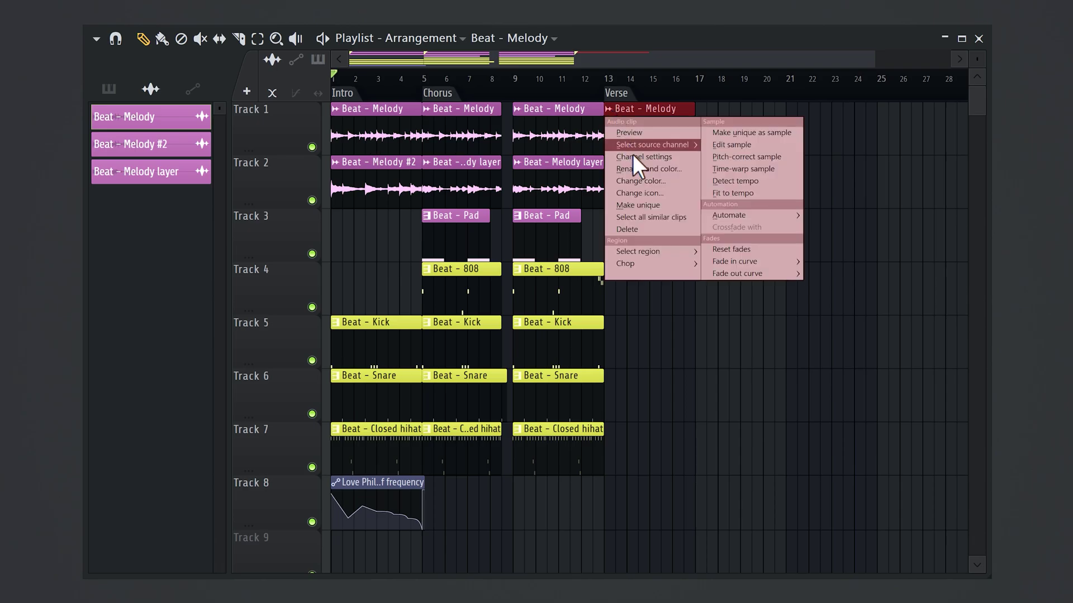
pyautogui.click(641, 206)
pyautogui.doubleClick(639, 138)
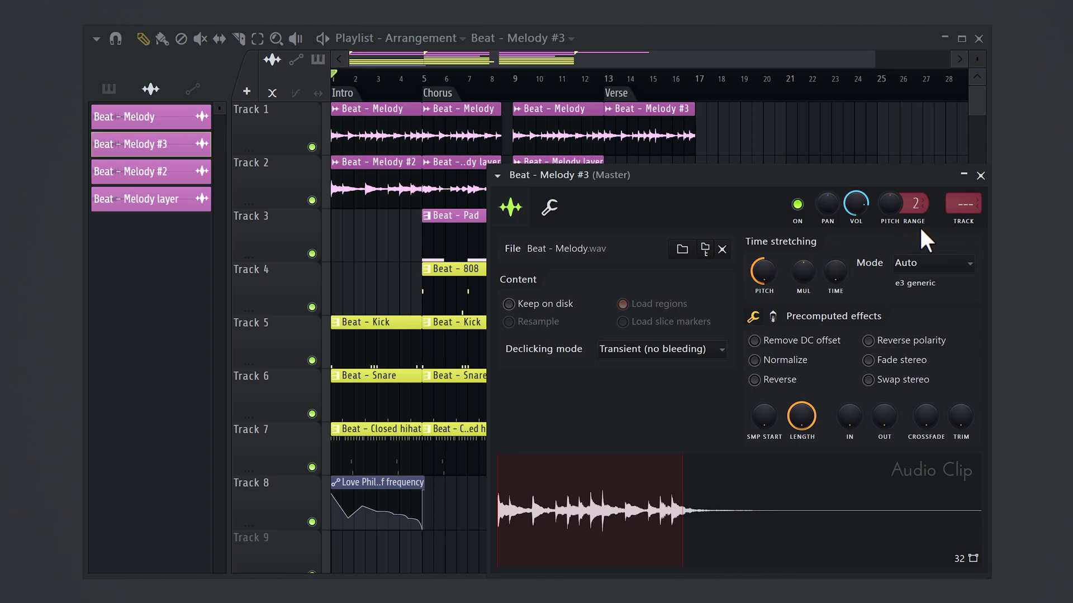
pyautogui.click(980, 176)
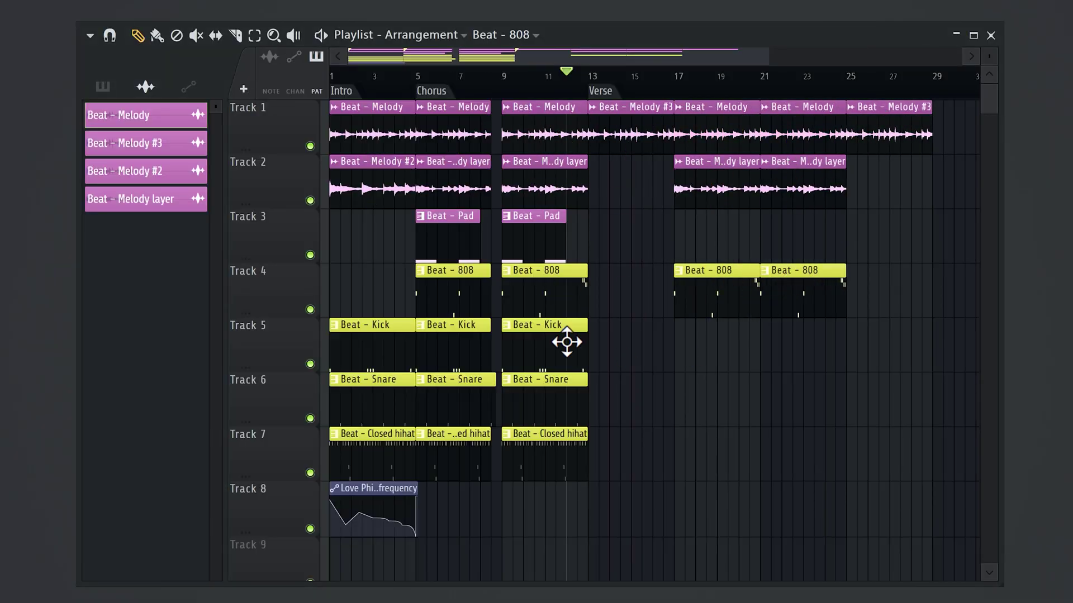
# - Paint verse melody, melody layer, 808, hihat, kick and snare clips, trimming bar-21 clips near bar 24
pyautogui.click(704, 341)
pyautogui.click(704, 394)
pyautogui.click(800, 394)
pyautogui.click(888, 394)
pyautogui.moveTo(631, 447); pyautogui.dragTo(704, 447)
pyautogui.rightClick(704, 270)
pyautogui.click(789, 341)
pyautogui.click(889, 341)
pyautogui.moveTo(765, 103)
pyautogui.mouseDown()
pyautogui.moveTo(838, 391)
pyautogui.moveTo(838, 380)
pyautogui.mouseUp()
# - Copy the cutoff automation to bar 17 and repeat the chorus clips at bars 29 and 53
pyautogui.moveTo(369, 489); pyautogui.dragTo(713, 489)
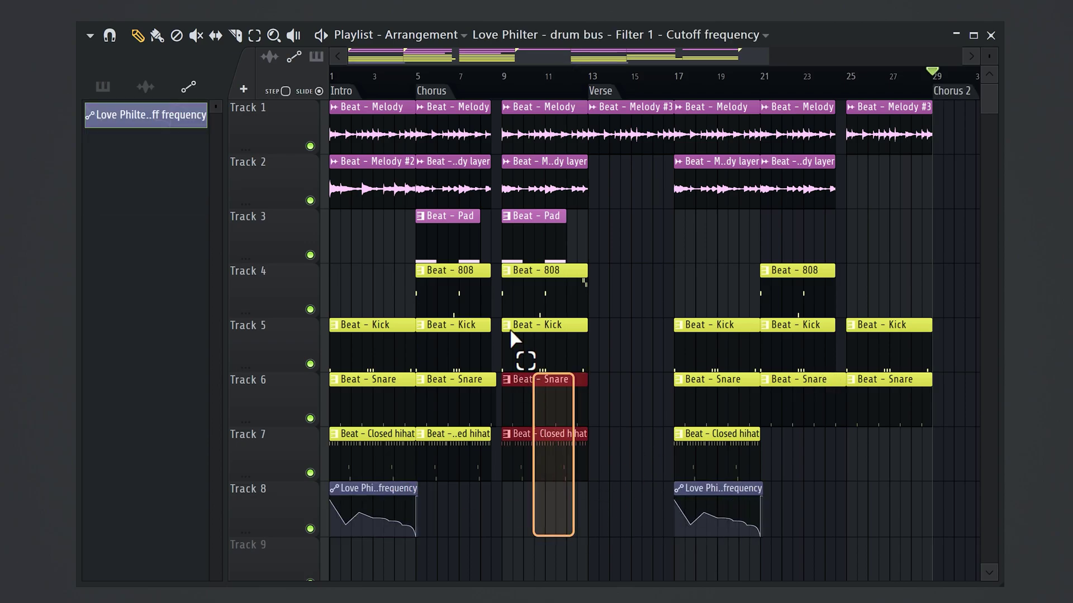
pyautogui.moveTo(514, 338); pyautogui.dragTo(896, 125)
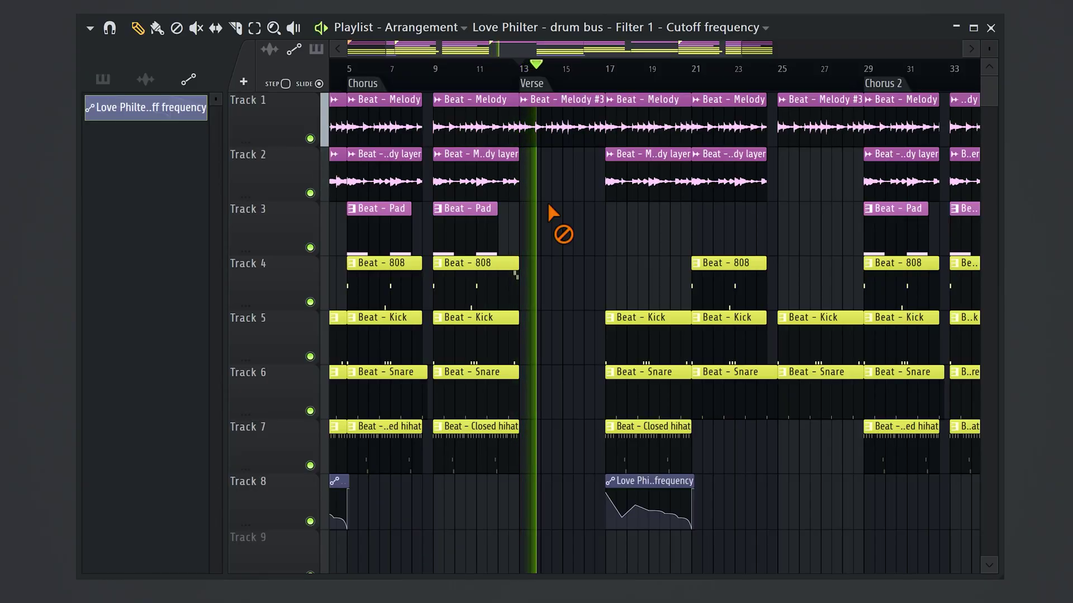
pyautogui.moveTo(652, 48); pyautogui.dragTo(715, 36)
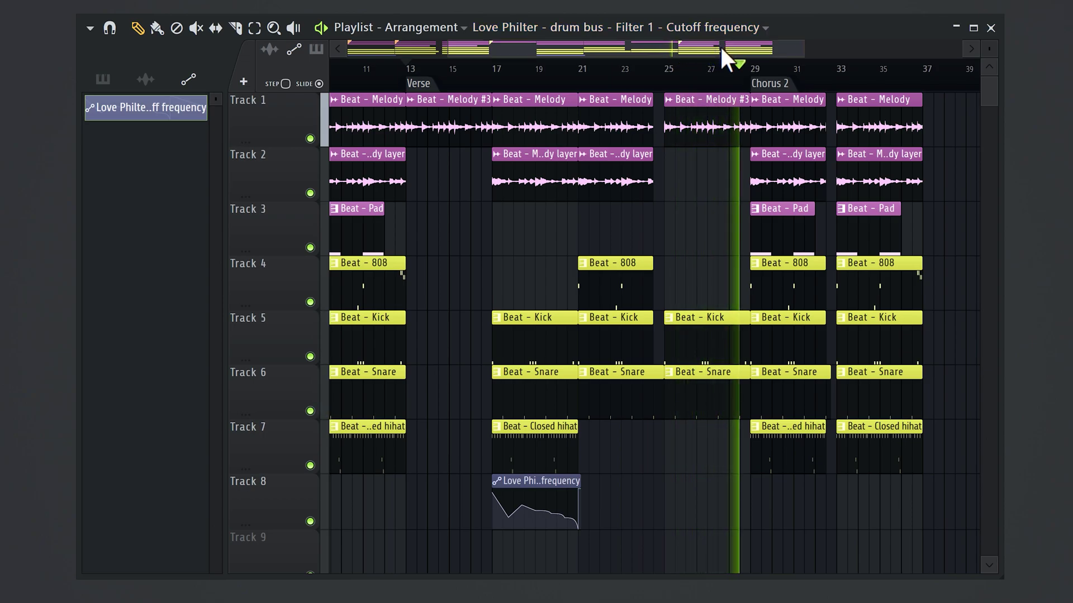
pyautogui.moveTo(739, 44); pyautogui.dragTo(765, 43)
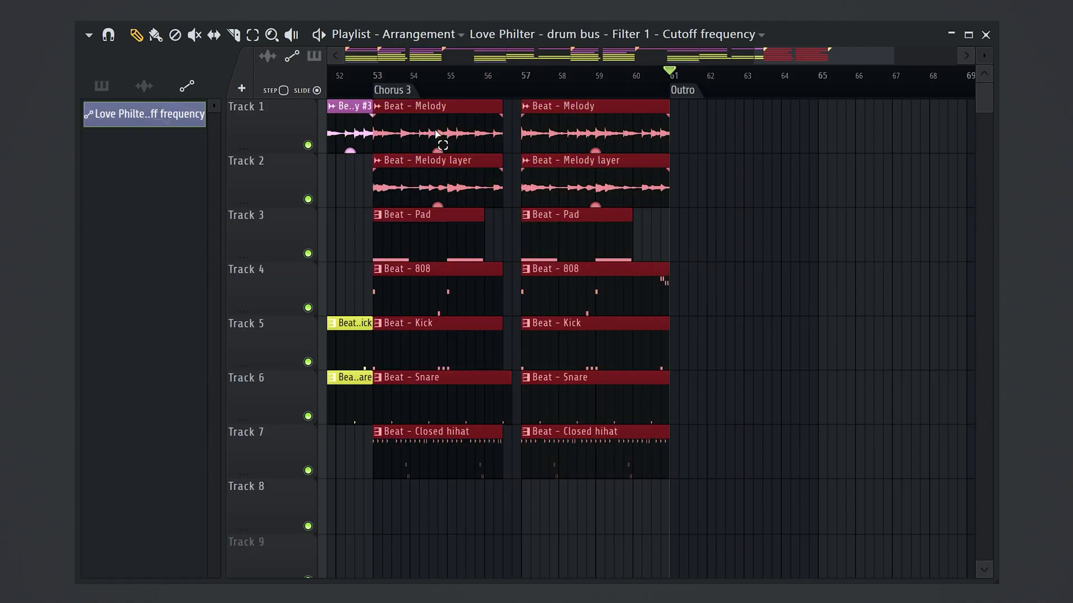
# - Duplicate Chorus 3 into the outro and fade it out with a Master volume automation clip
pyautogui.hotkey('ctrl', 'b')
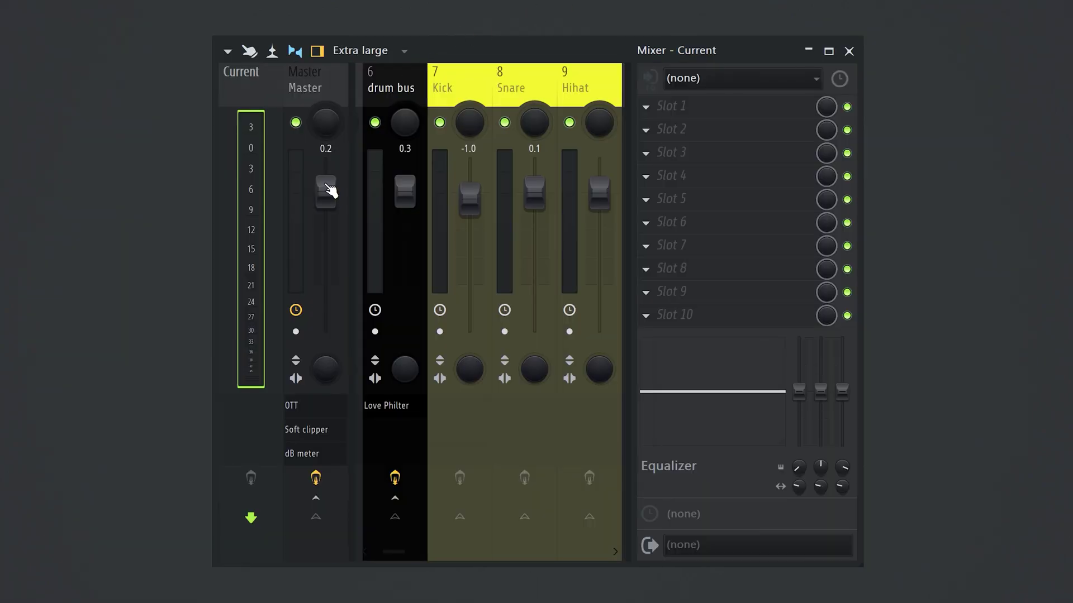
pyautogui.rightClick(330, 190)
pyautogui.click(358, 297)
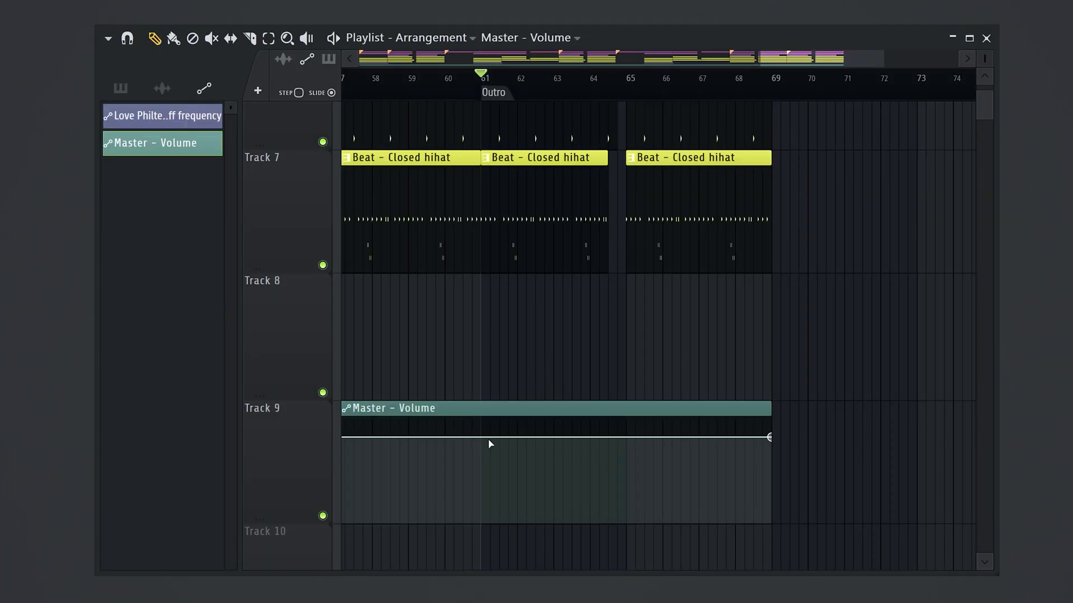
pyautogui.moveTo(769, 437); pyautogui.dragTo(770, 501)
# - Delete the last closed hihat, snare and kick clips from the outro
pyautogui.scroll(-3, 776, 535)
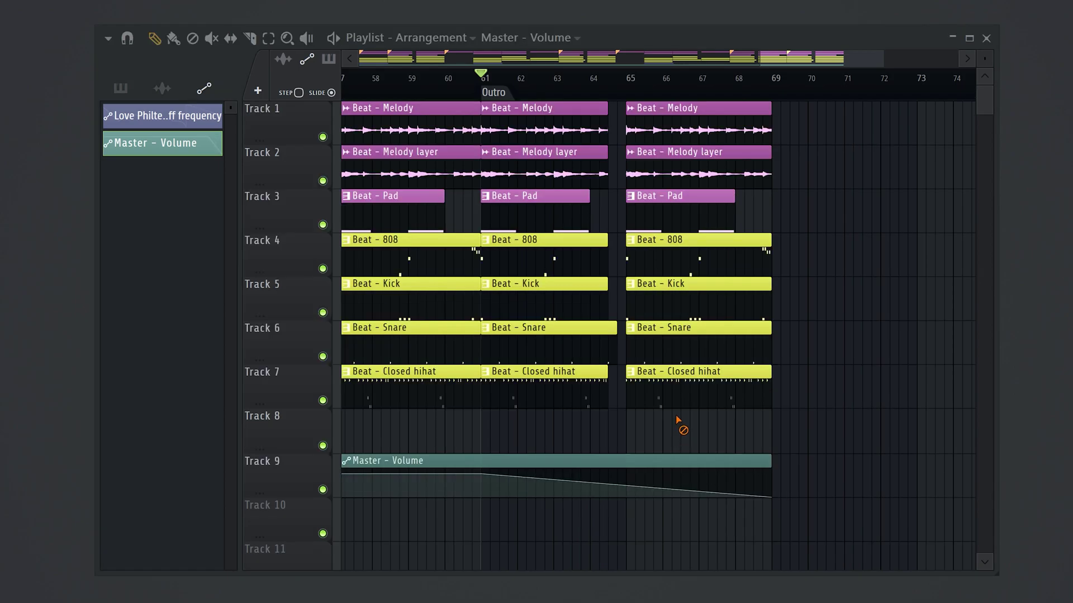
pyautogui.rightClick(680, 376)
pyautogui.rightClick(678, 332)
pyautogui.rightClick(678, 293)
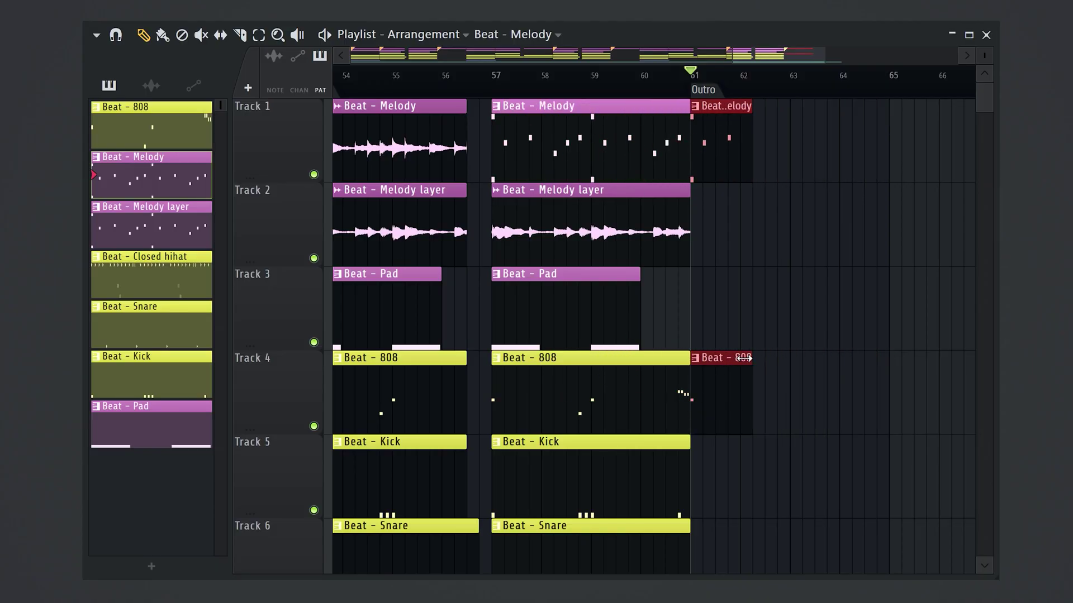
# - Play the ending from bar 61 to hear the short Melody and 808 hits
pyautogui.press('space')
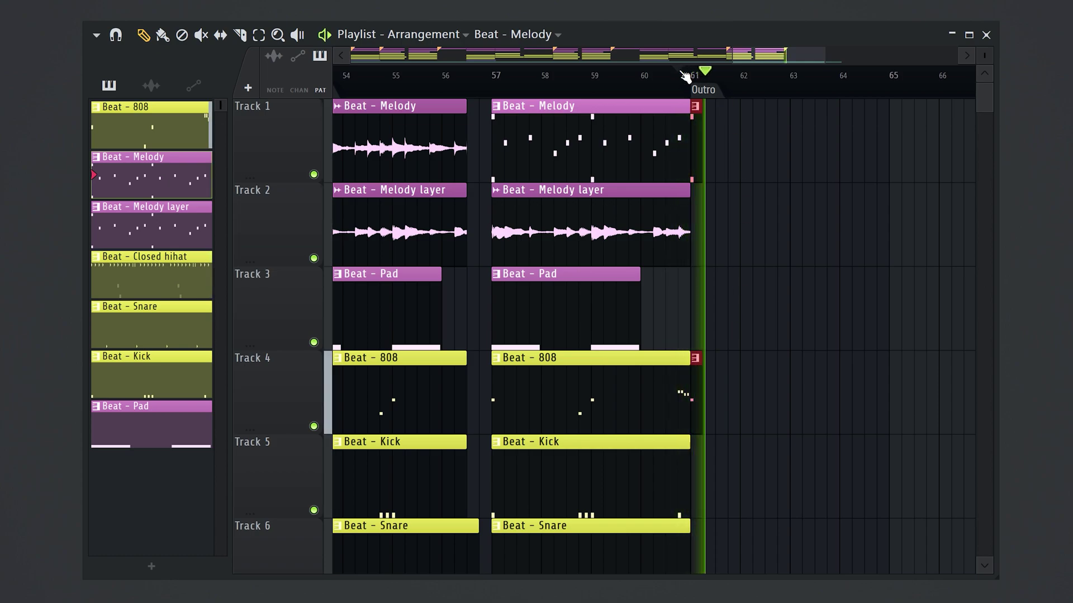